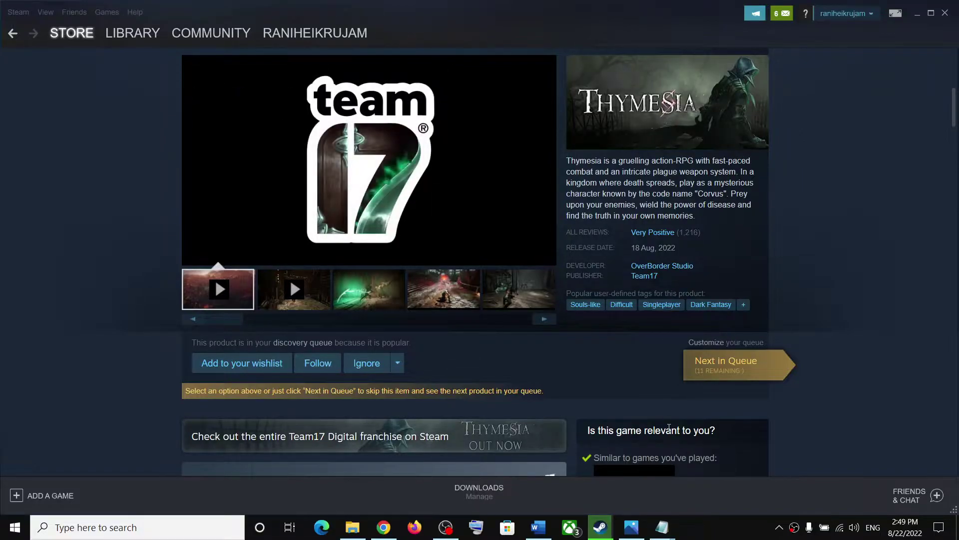
- Switch to the Word document of Thymesia controller fixes, highlight the Step 1 text, and view the PC's Restart option
{"action": "left_click", "coordinate": [550, 532]}
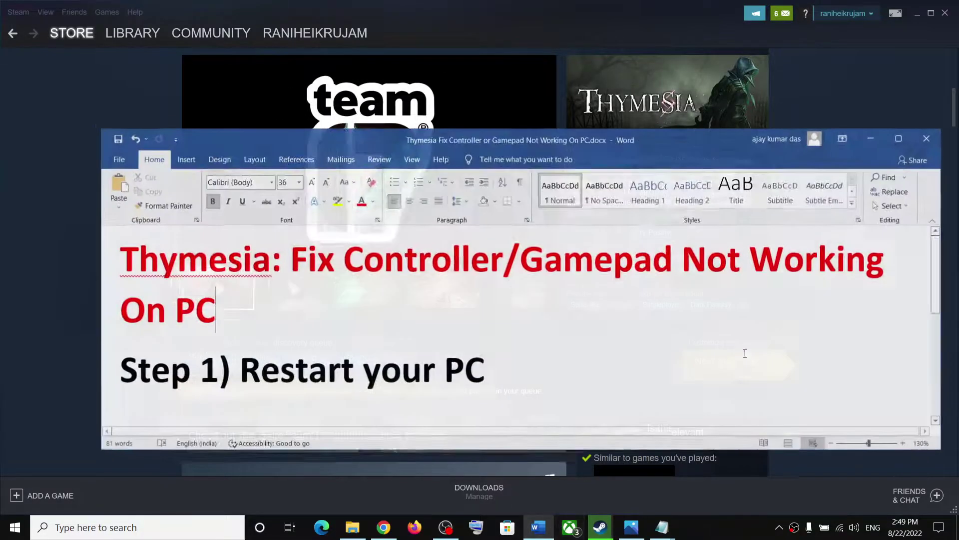
{"action": "left_click_drag", "start_coordinate": [248, 357], "coordinate": [529, 351]}
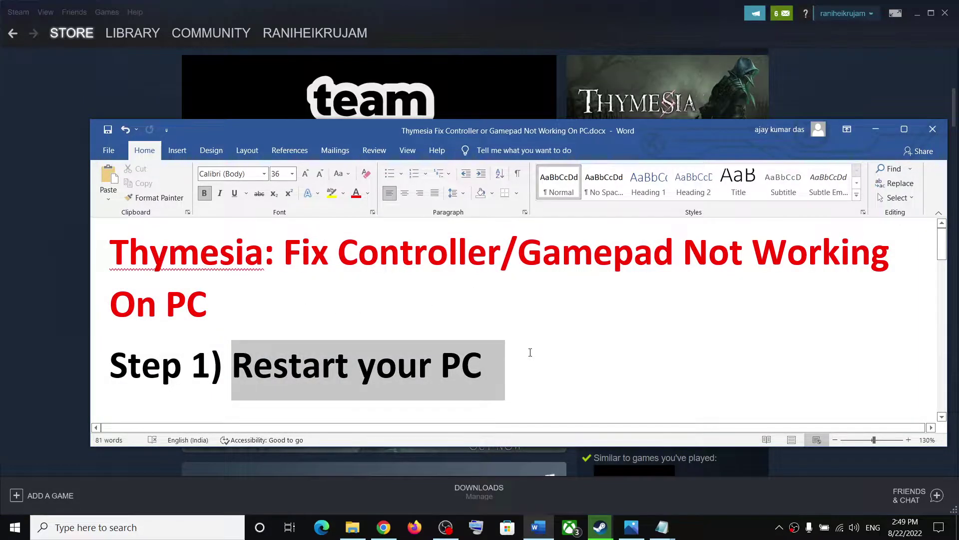
{"action": "left_click", "coordinate": [15, 525]}
{"action": "mouse_move", "coordinate": [16, 504]}
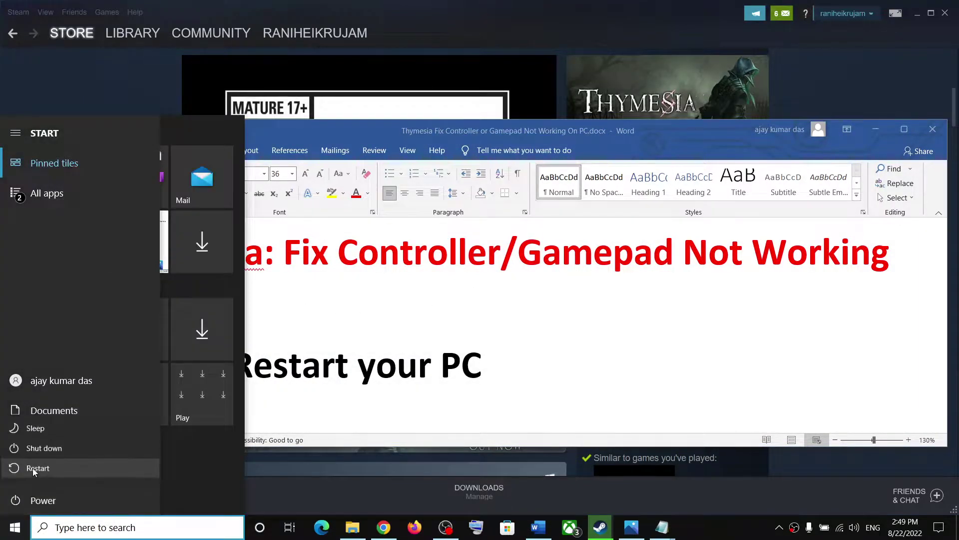
{"action": "left_click", "coordinate": [556, 375]}
{"action": "left_click_drag", "start_coordinate": [537, 375], "coordinate": [336, 382]}
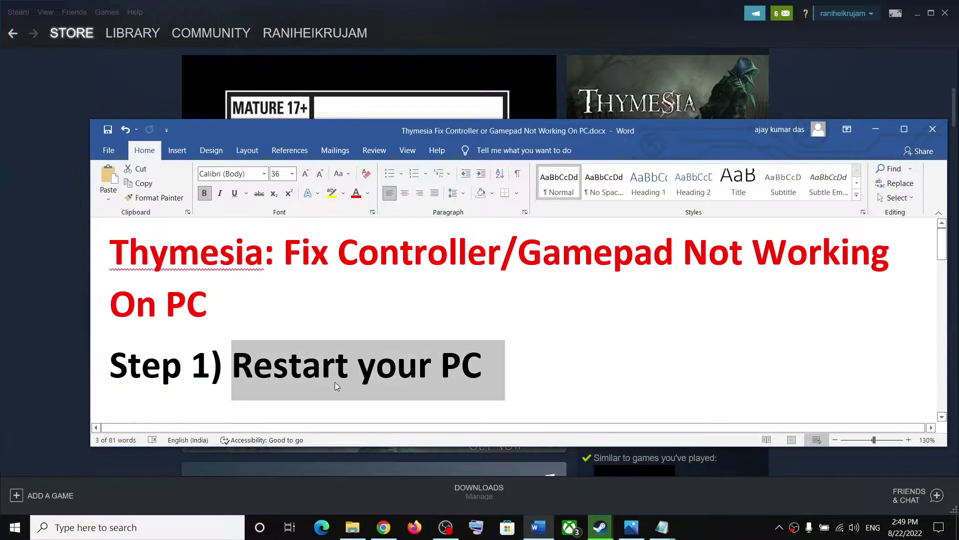
- Review Step 2 on unplugging extra USB devices and Step 3 on configuring the controller, highlighting the key phrases
{"action": "scroll", "coordinate": [335, 383], "scroll_direction": "down", "scroll_amount": 3}
{"action": "scroll", "coordinate": [335, 382], "scroll_direction": "down", "scroll_amount": 1}
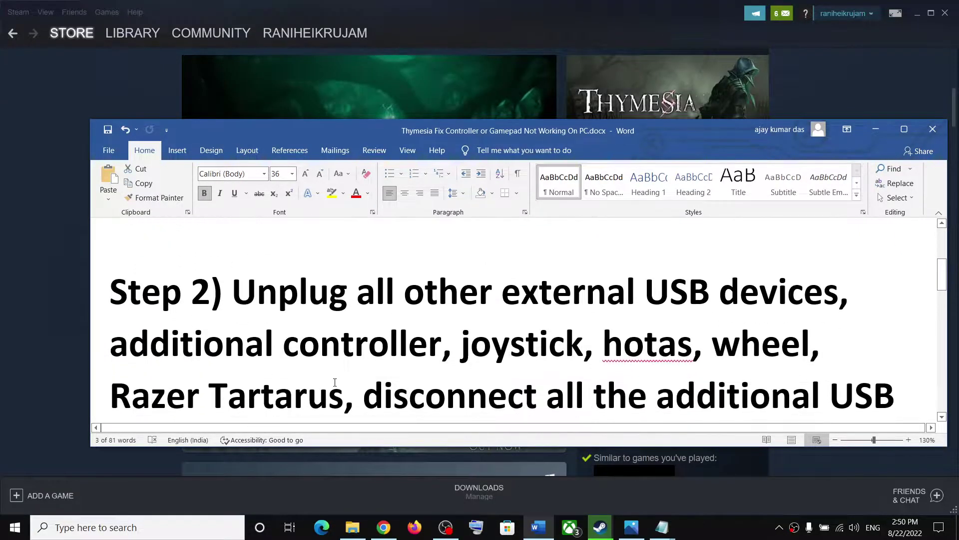
{"action": "left_click_drag", "start_coordinate": [438, 292], "coordinate": [467, 394]}
{"action": "left_click", "coordinate": [117, 348]}
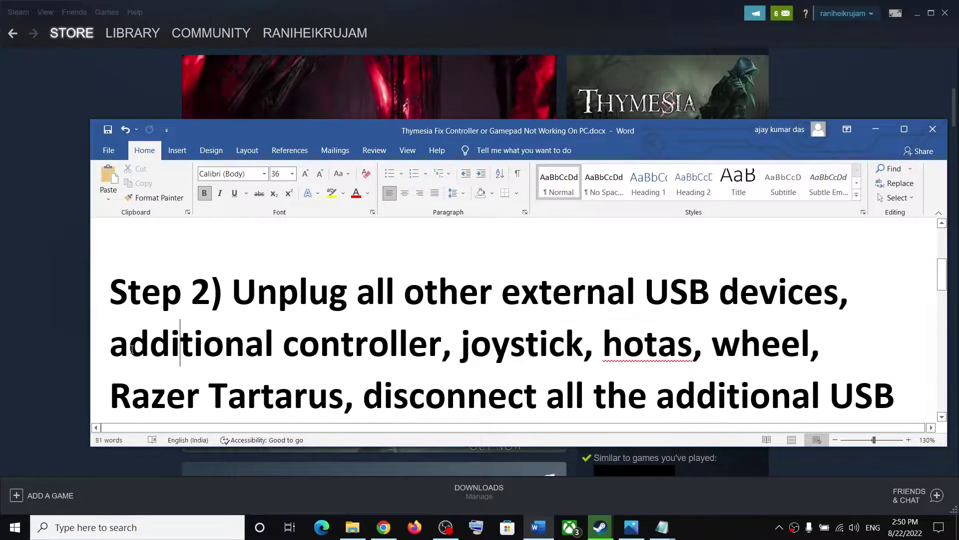
{"action": "left_click_drag", "start_coordinate": [117, 348], "coordinate": [431, 348]}
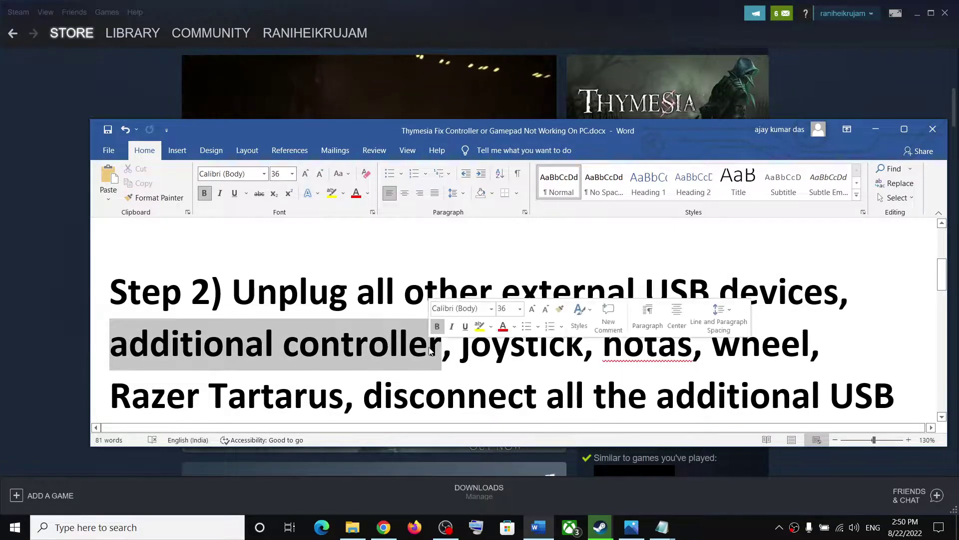
{"action": "scroll", "coordinate": [238, 256], "scroll_direction": "down", "scroll_amount": 1}
{"action": "left_click_drag", "start_coordinate": [238, 256], "coordinate": [521, 367]}
{"action": "scroll", "coordinate": [517, 360], "scroll_direction": "down", "scroll_amount": 5}
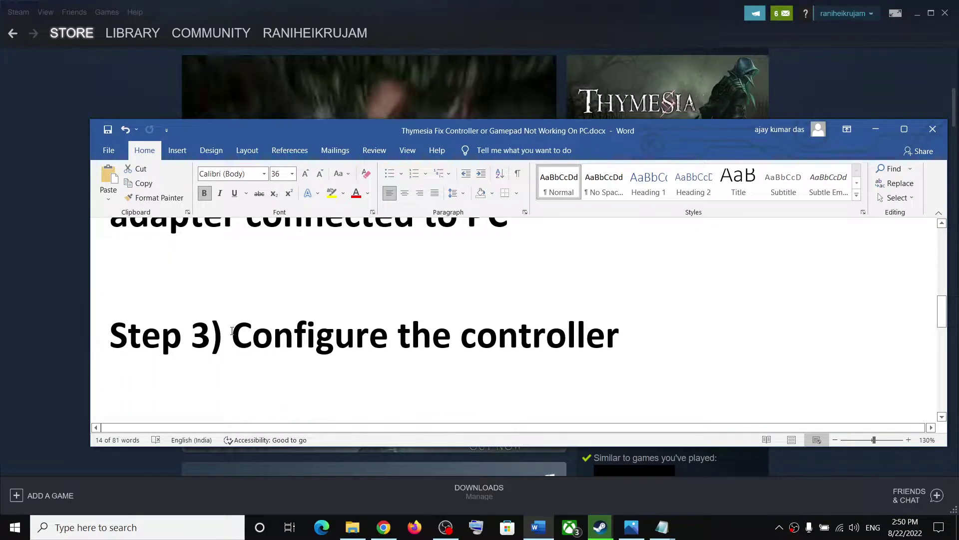
{"action": "left_click_drag", "start_coordinate": [620, 350], "coordinate": [231, 350]}
- Return to Steam and open the General Controller Settings from its Controller settings
{"action": "left_click", "coordinate": [875, 132]}
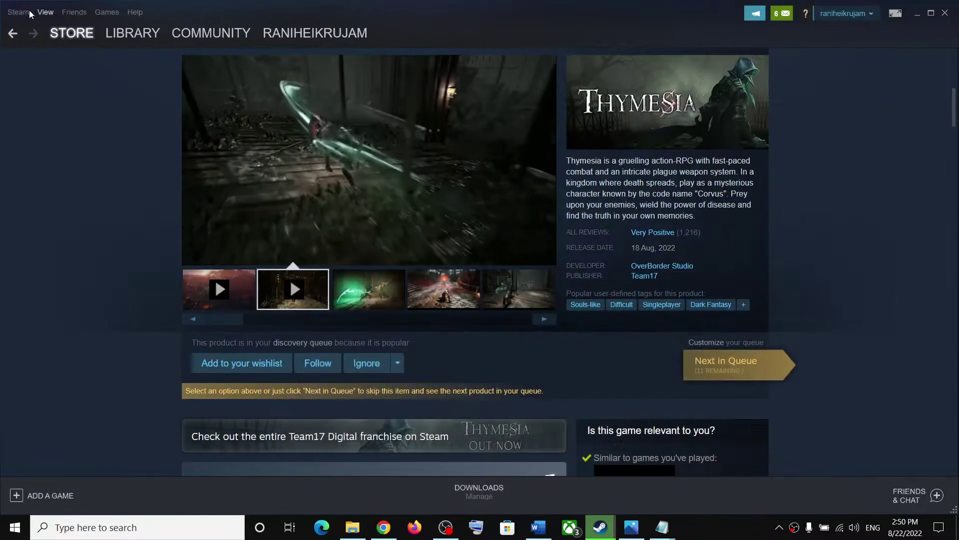
{"action": "left_click", "coordinate": [18, 12]}
{"action": "left_click", "coordinate": [20, 93]}
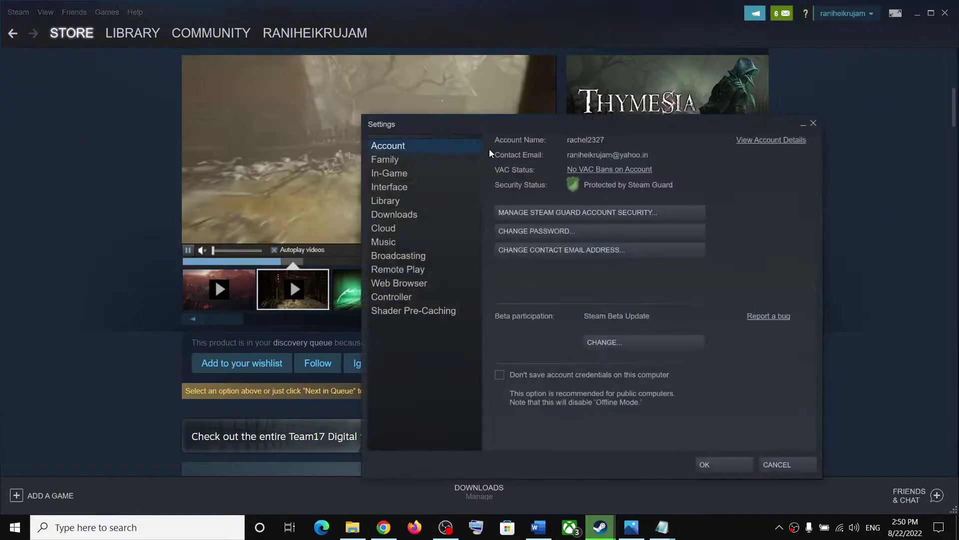
{"action": "left_click", "coordinate": [403, 299]}
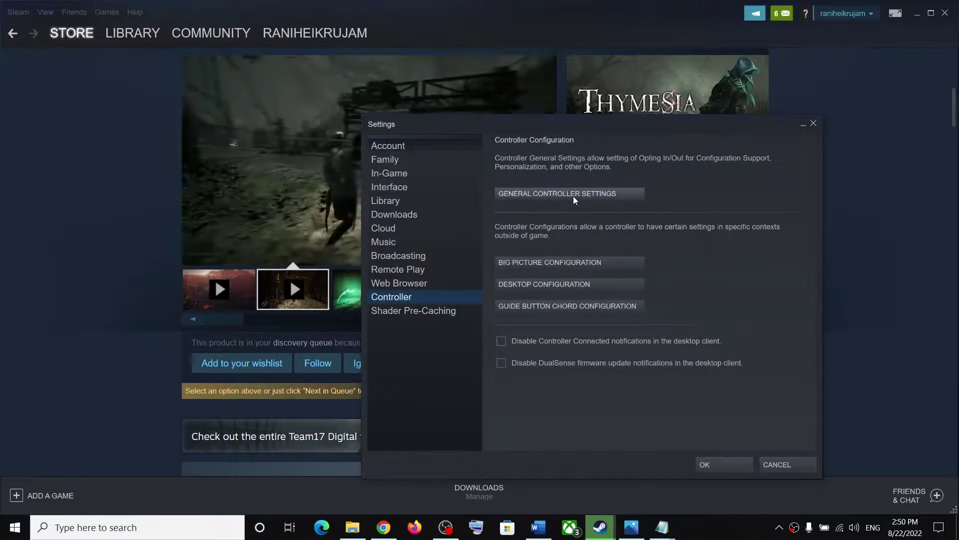
{"action": "left_click", "coordinate": [583, 196]}
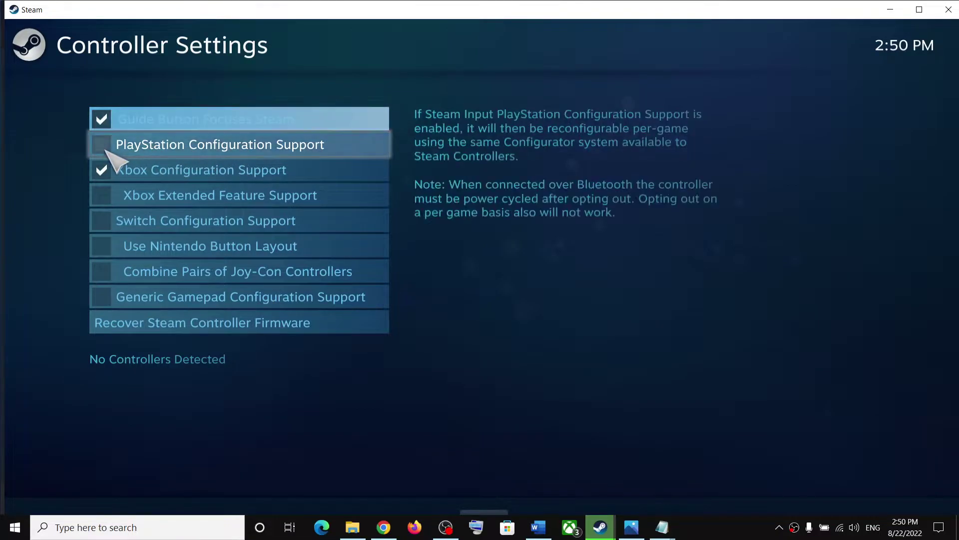
- Try PlayStation Configuration Support in place of Xbox, restore Xbox Configuration Support alone, and close the controller and Steam settings
{"action": "left_click", "coordinate": [102, 170]}
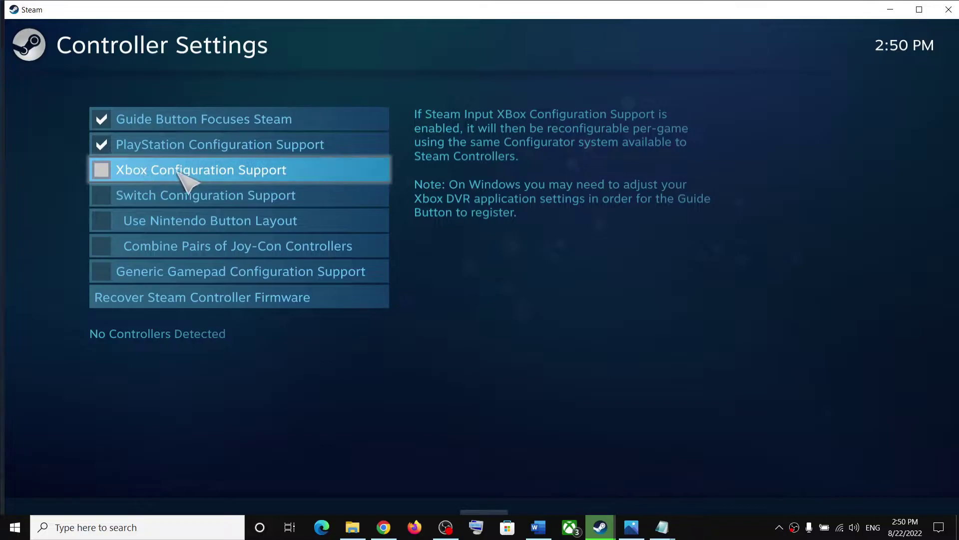
{"action": "left_click", "coordinate": [107, 145]}
{"action": "left_click", "coordinate": [102, 170]}
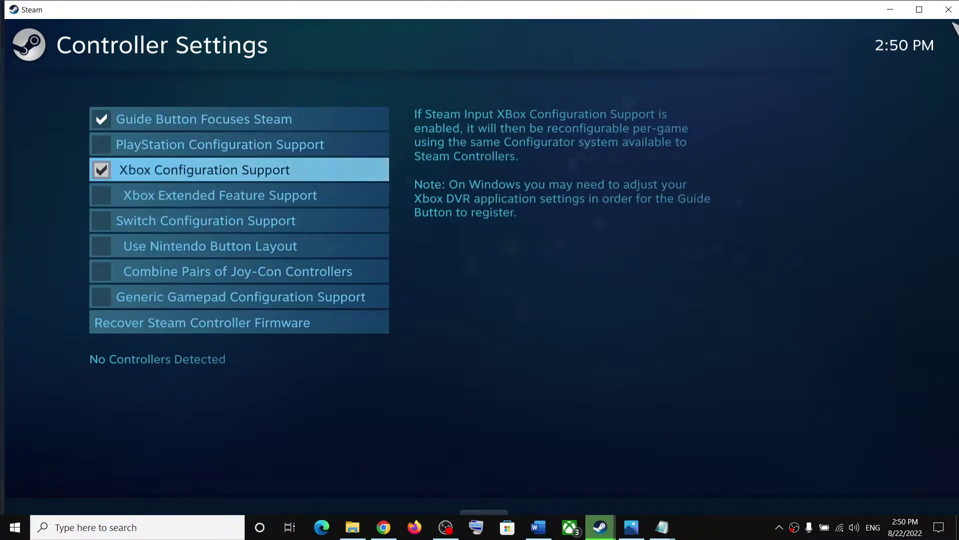
{"action": "key", "text": "Escape"}
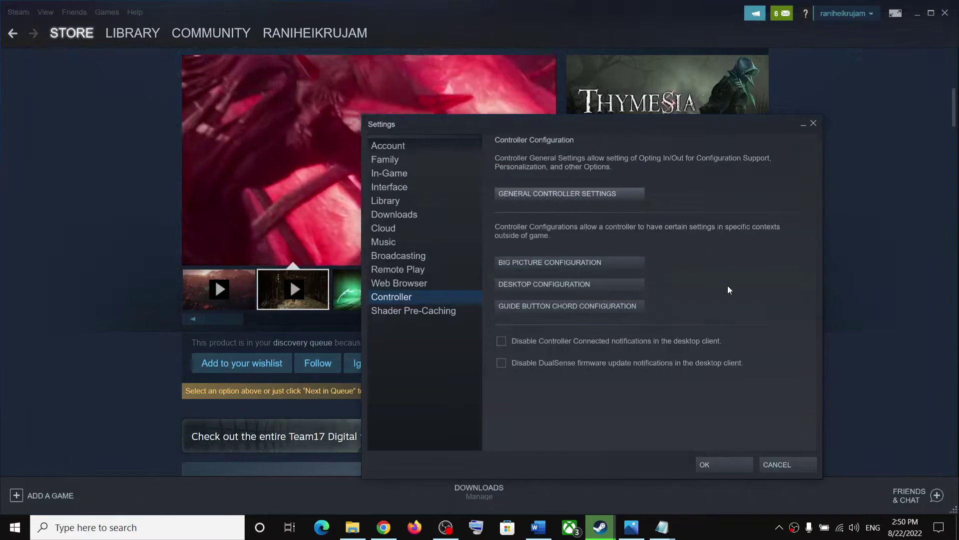
{"action": "left_click", "coordinate": [781, 464]}
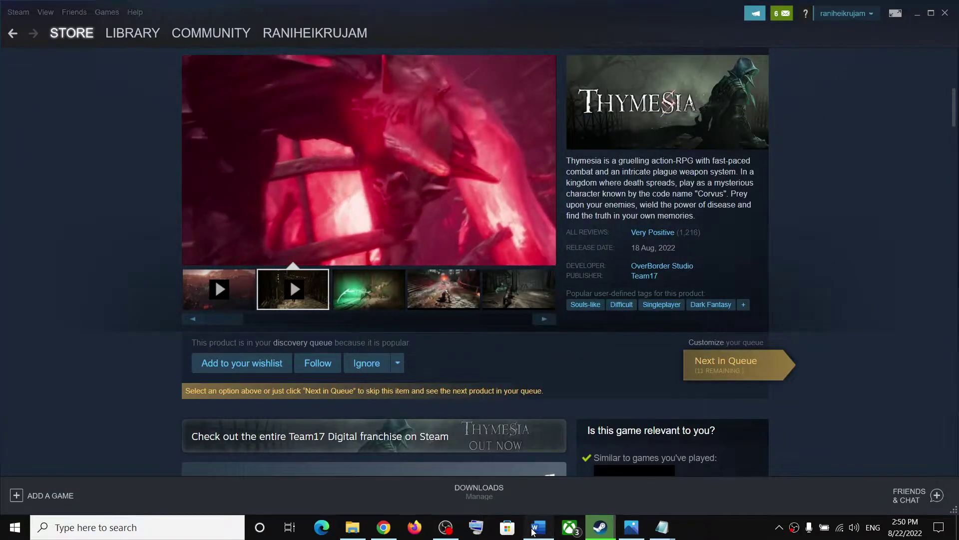
- Switch to the Word document and highlight the Step 4 text on launching the game through Big Picture mode
{"action": "left_click", "coordinate": [538, 527]}
{"action": "scroll", "coordinate": [346, 333], "scroll_direction": "down", "scroll_amount": 1}
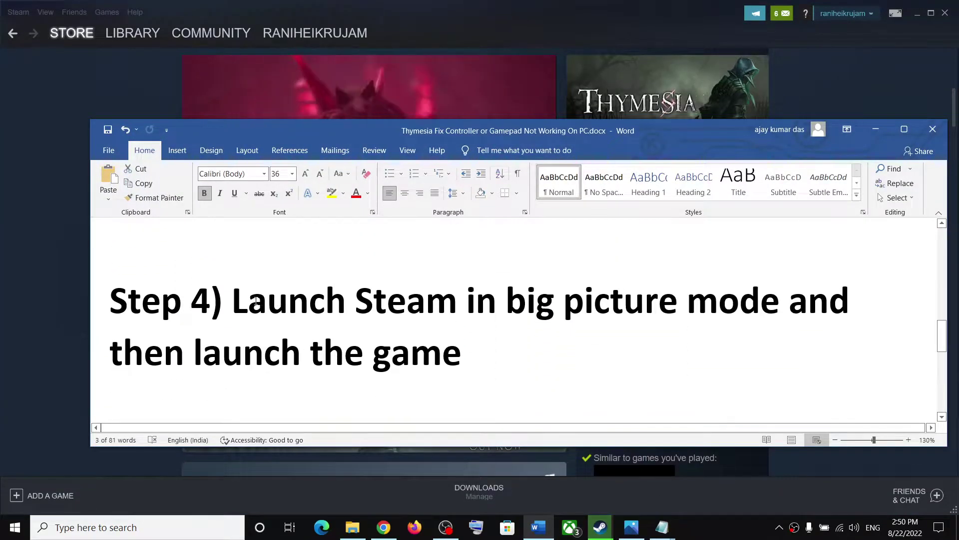
{"action": "left_click_drag", "start_coordinate": [233, 299], "coordinate": [480, 352]}
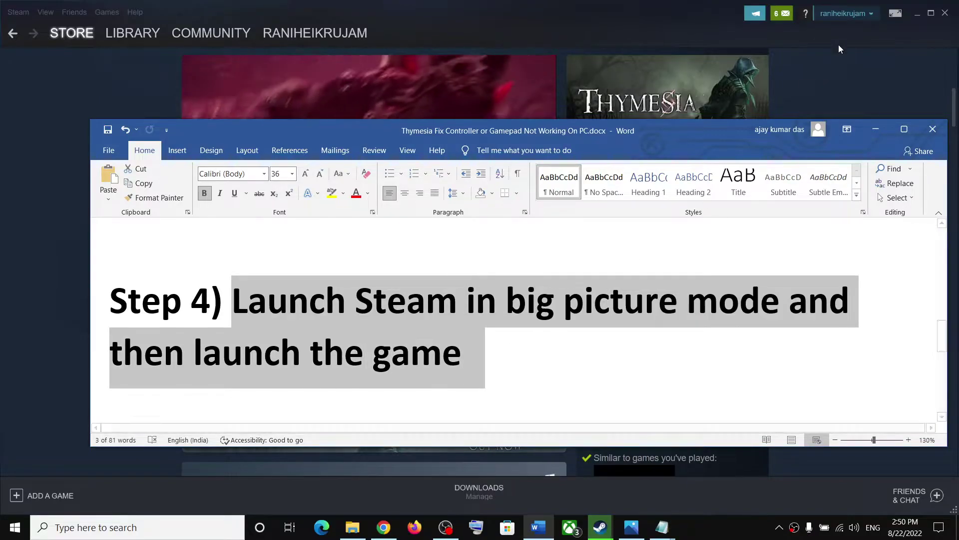
- Start Steam's Big Picture Mode and open the Games list in the library
{"action": "left_click", "coordinate": [646, 14]}
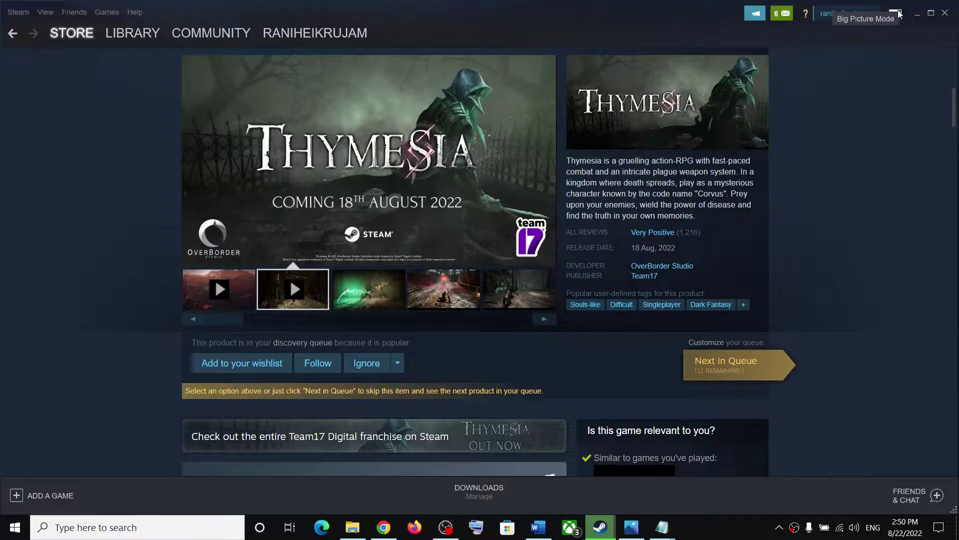
{"action": "left_click", "coordinate": [896, 15]}
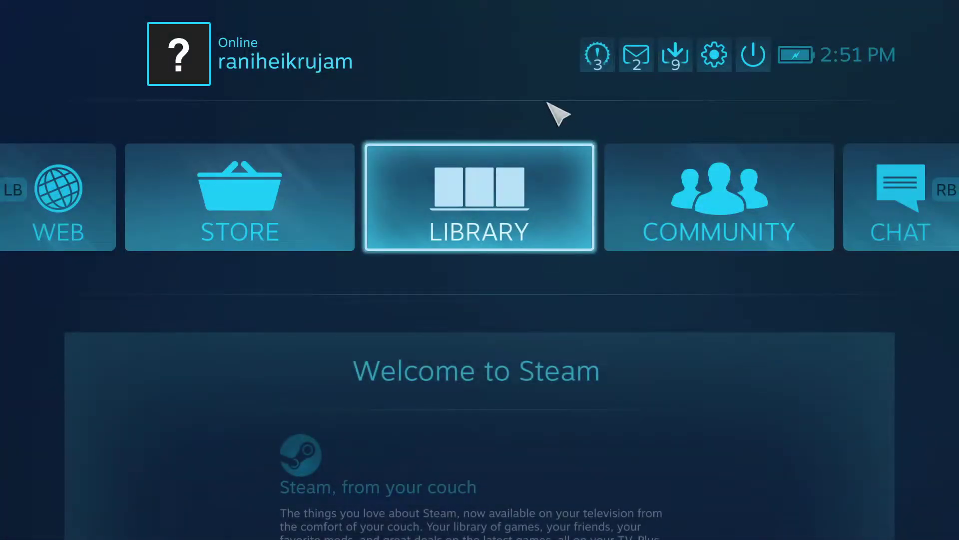
{"action": "left_click", "coordinate": [474, 215]}
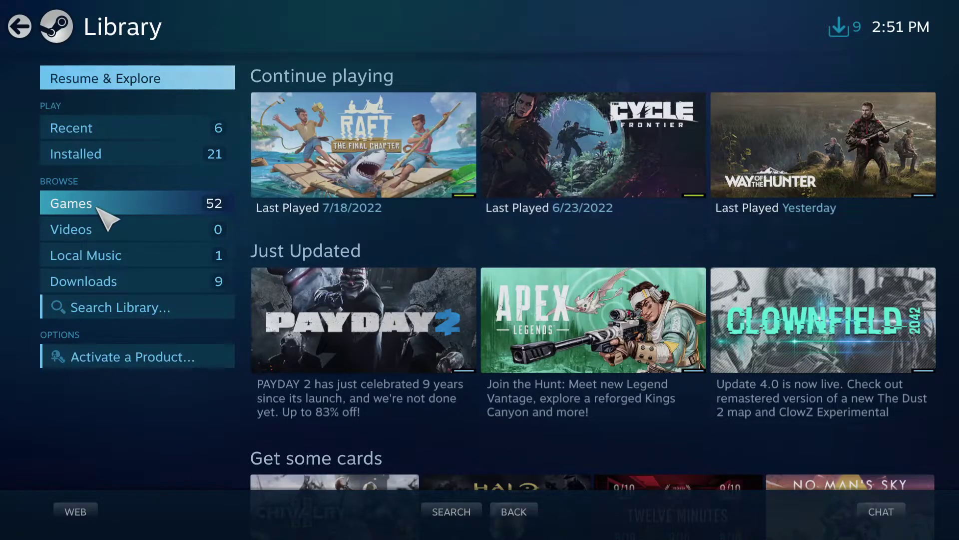
{"action": "left_click", "coordinate": [98, 208]}
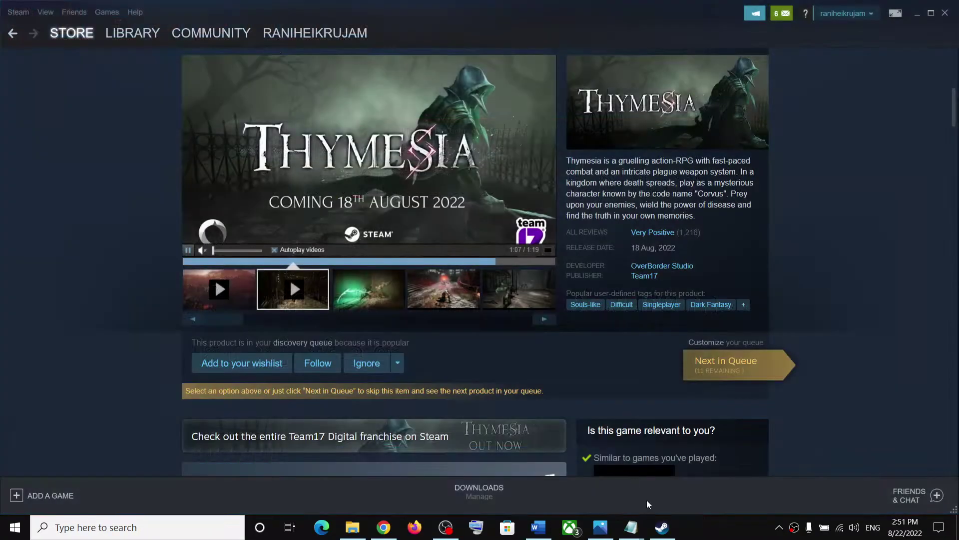
- Switch to the Word document and review Step 5 on the Steam Input Per-Game Setting, highlighting its forced on and forced off options
{"action": "left_click", "coordinate": [538, 527]}
{"action": "left_click_drag", "start_coordinate": [232, 300], "coordinate": [485, 352]}
{"action": "scroll", "coordinate": [390, 336], "scroll_direction": "down", "scroll_amount": 5}
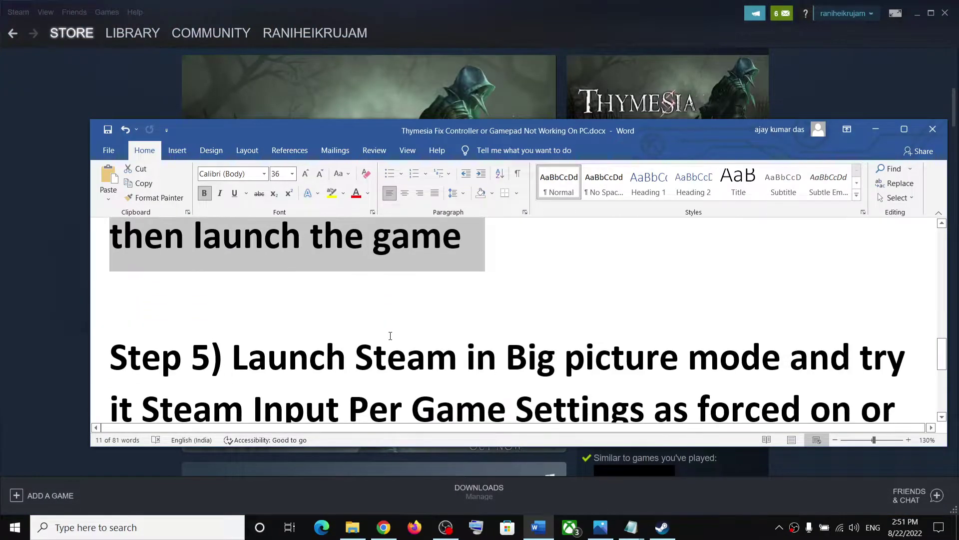
{"action": "scroll", "coordinate": [390, 336], "scroll_direction": "down", "scroll_amount": 2}
{"action": "left_click_drag", "start_coordinate": [234, 277], "coordinate": [787, 283]}
{"action": "left_click_drag", "start_coordinate": [142, 331], "coordinate": [410, 332]}
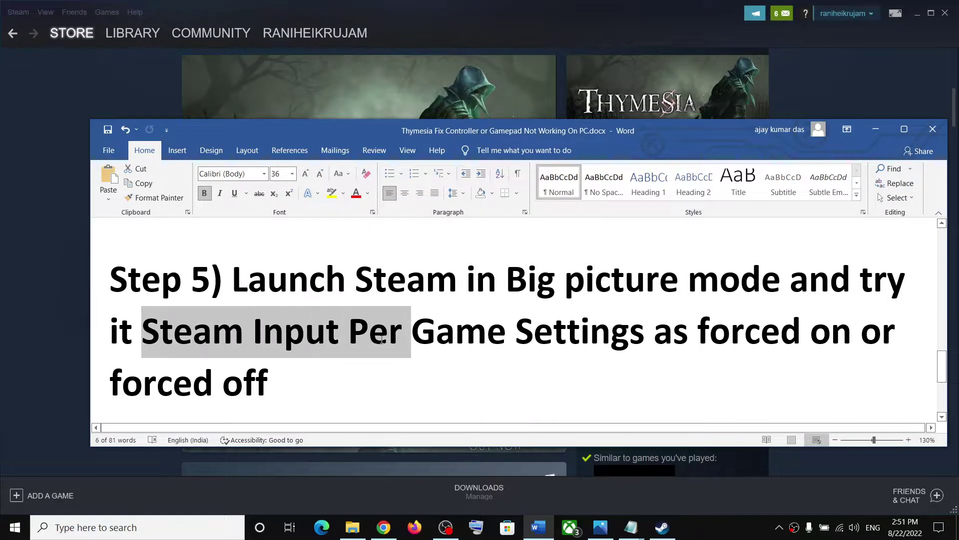
{"action": "left_click_drag", "start_coordinate": [711, 336], "coordinate": [820, 336]}
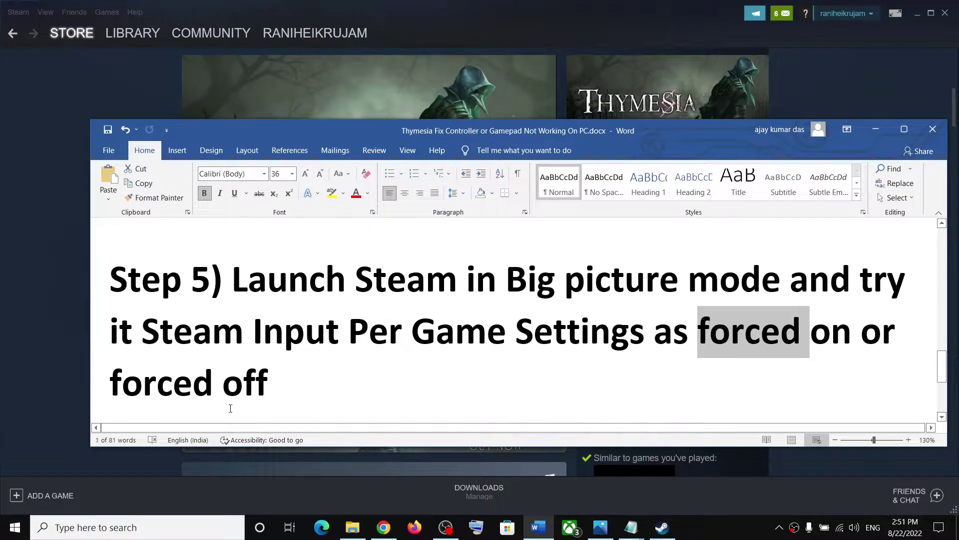
{"action": "left_click_drag", "start_coordinate": [272, 385], "coordinate": [109, 384]}
{"action": "left_click", "coordinate": [705, 365]}
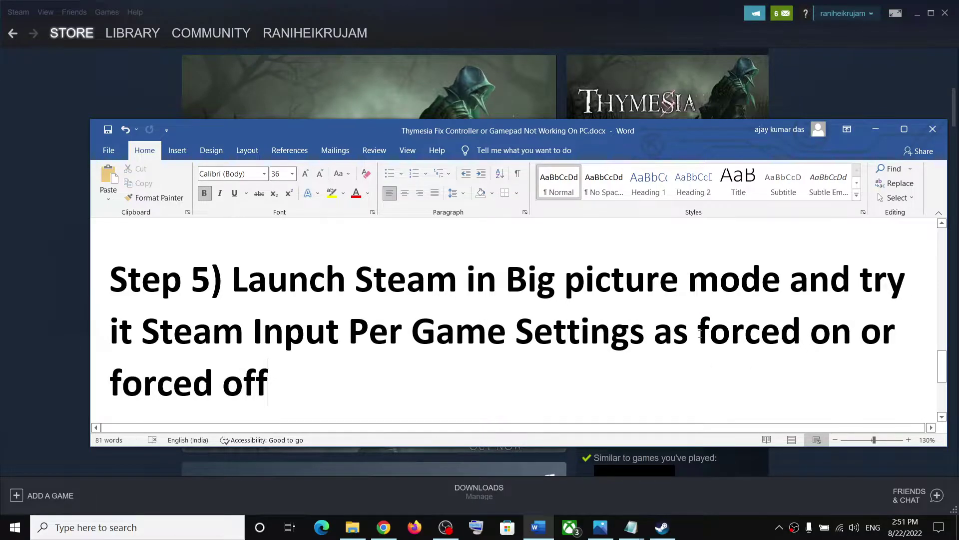
{"action": "left_click_drag", "start_coordinate": [834, 335], "coordinate": [833, 335]}
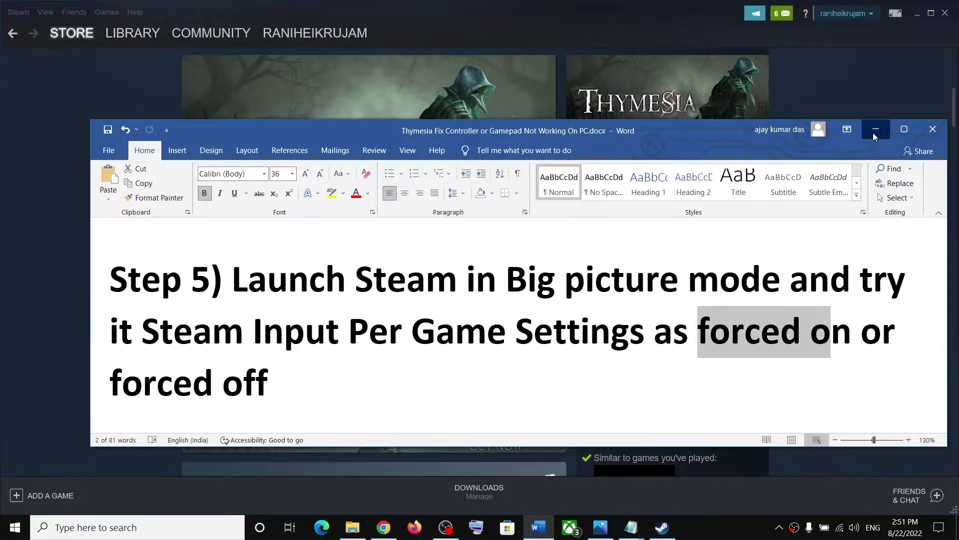
- Return to Steam, start Big Picture Mode and open Raft's game page from the library
{"action": "left_click", "coordinate": [874, 136]}
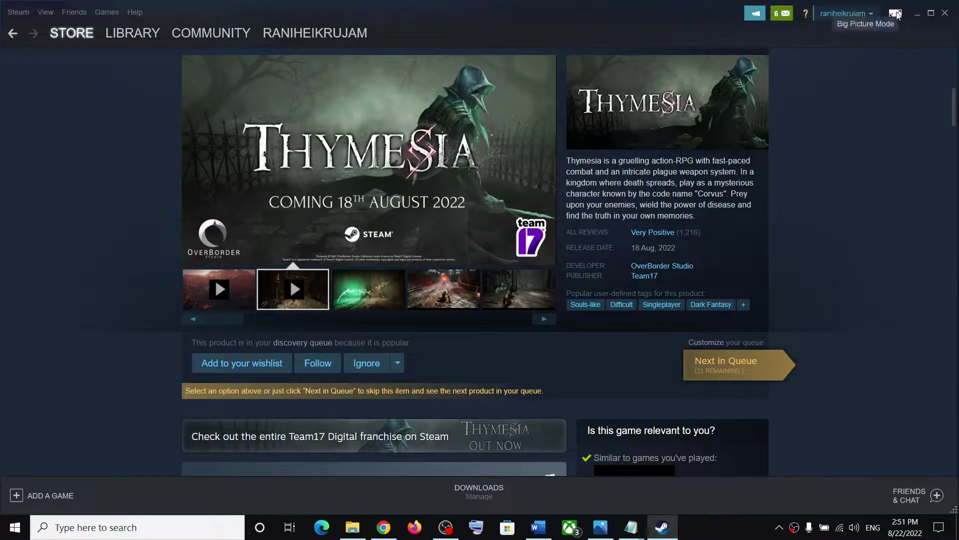
{"action": "left_click", "coordinate": [895, 16]}
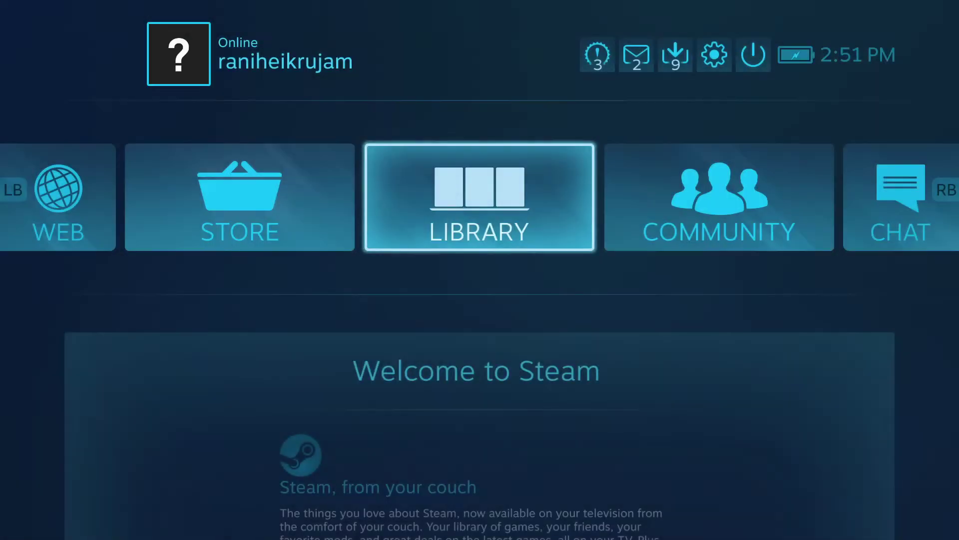
{"action": "left_click", "coordinate": [452, 211]}
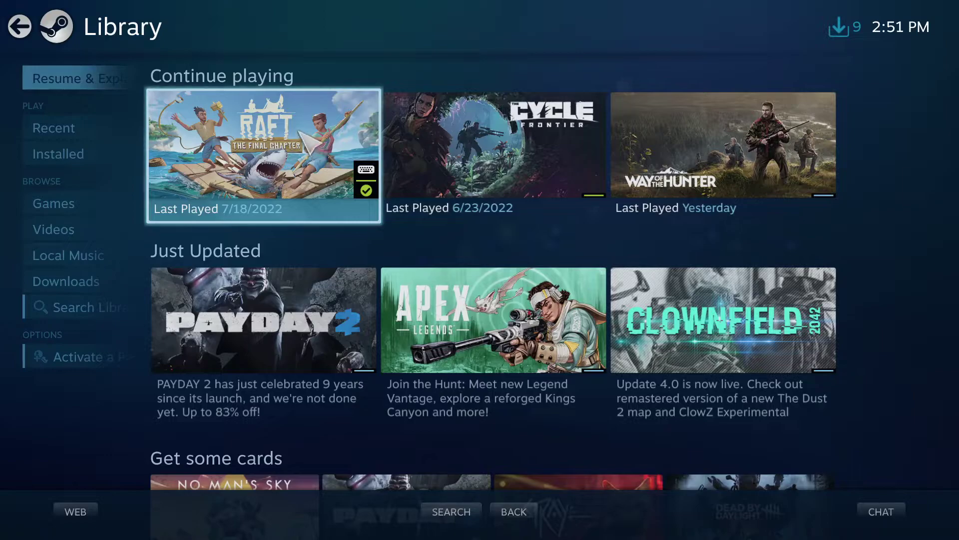
{"action": "left_click", "coordinate": [285, 142]}
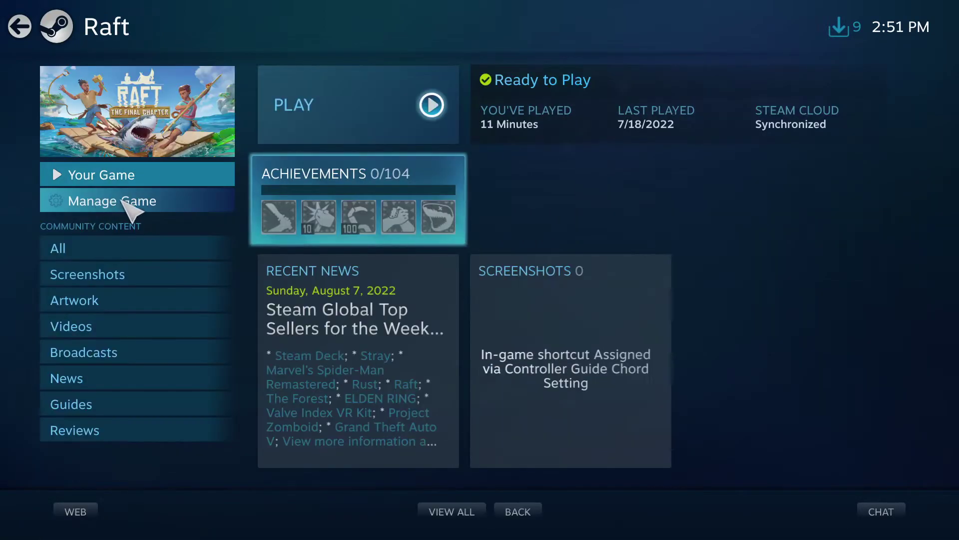
- Set Raft's Steam Input Per-Game Setting to Forced On in its controller options, and reopen the options to review the setting
{"action": "left_click", "coordinate": [137, 199]}
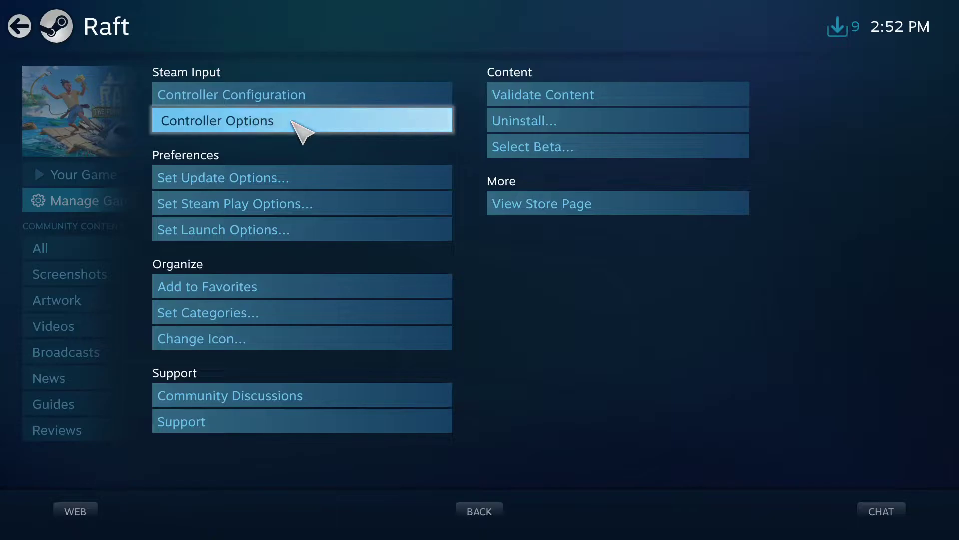
{"action": "left_click", "coordinate": [293, 121]}
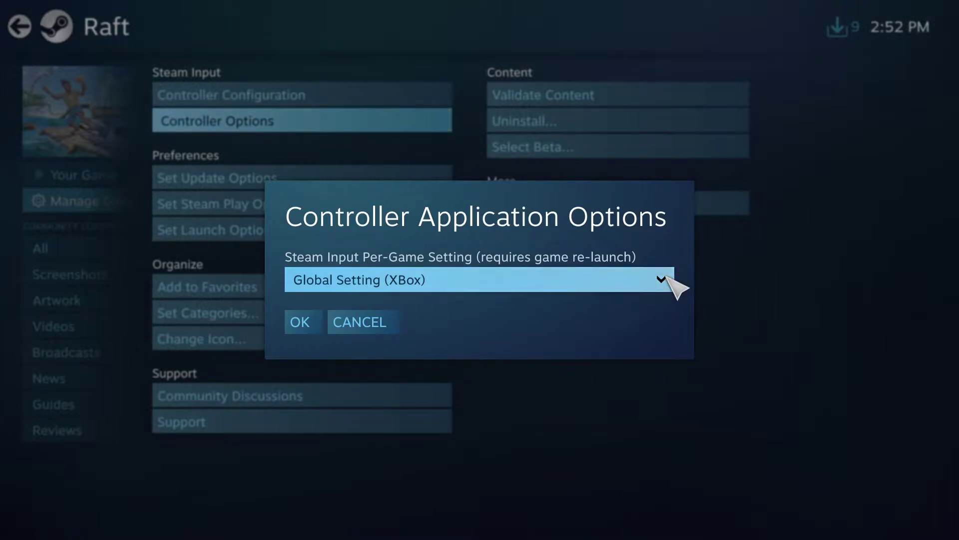
{"action": "left_click", "coordinate": [668, 279]}
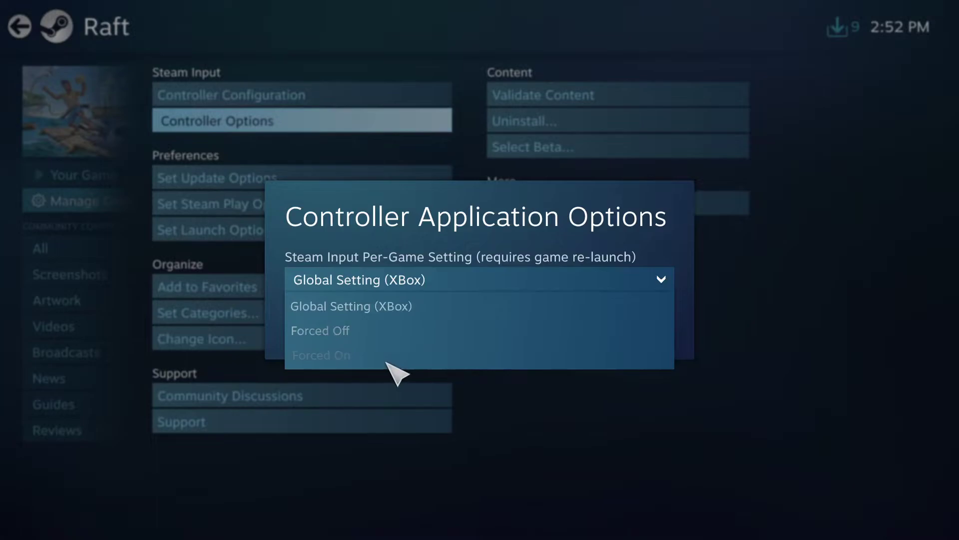
{"action": "left_click", "coordinate": [340, 360]}
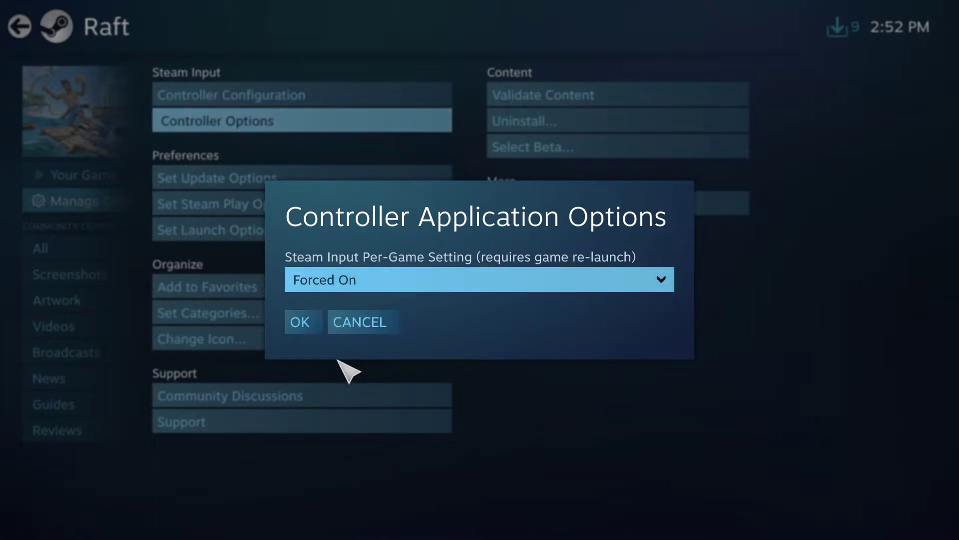
{"action": "left_click", "coordinate": [301, 322]}
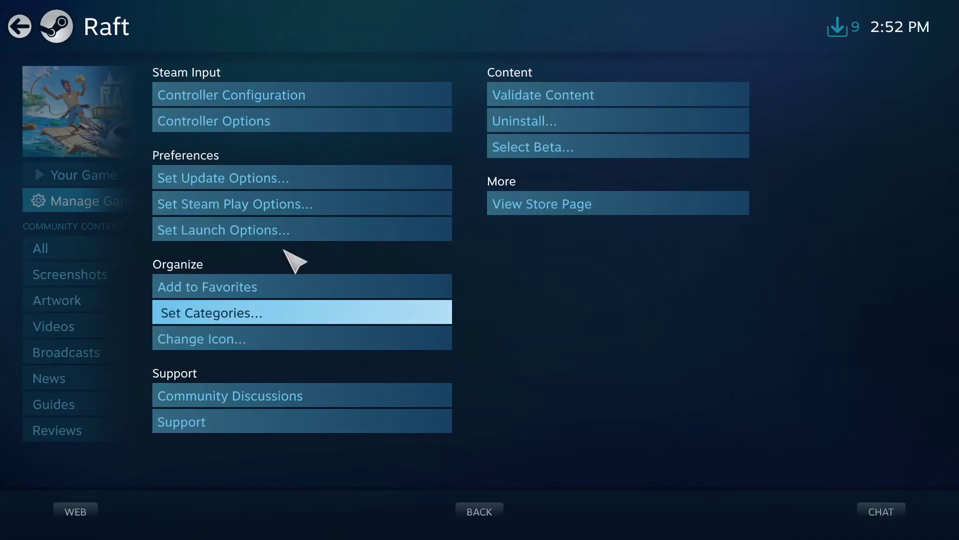
{"action": "left_click", "coordinate": [267, 125]}
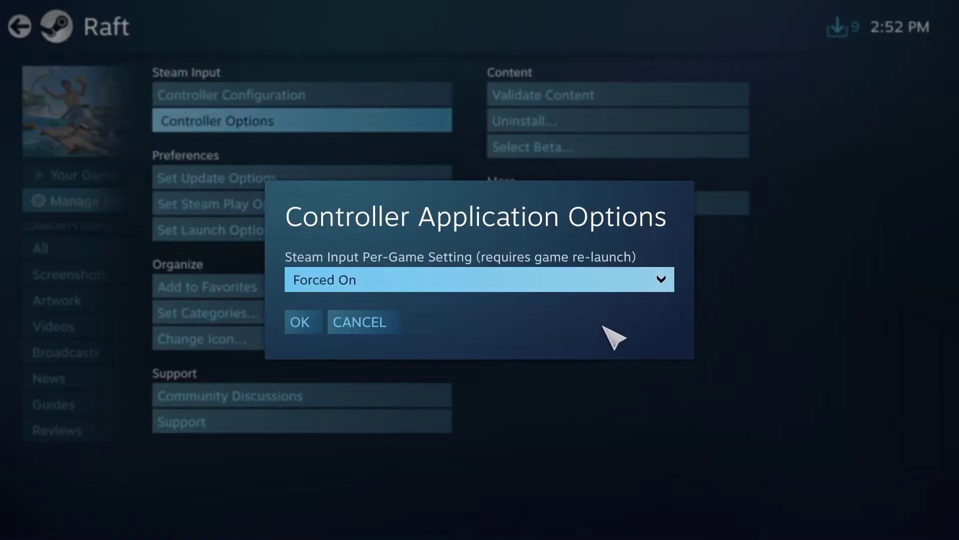
{"action": "left_click", "coordinate": [425, 288]}
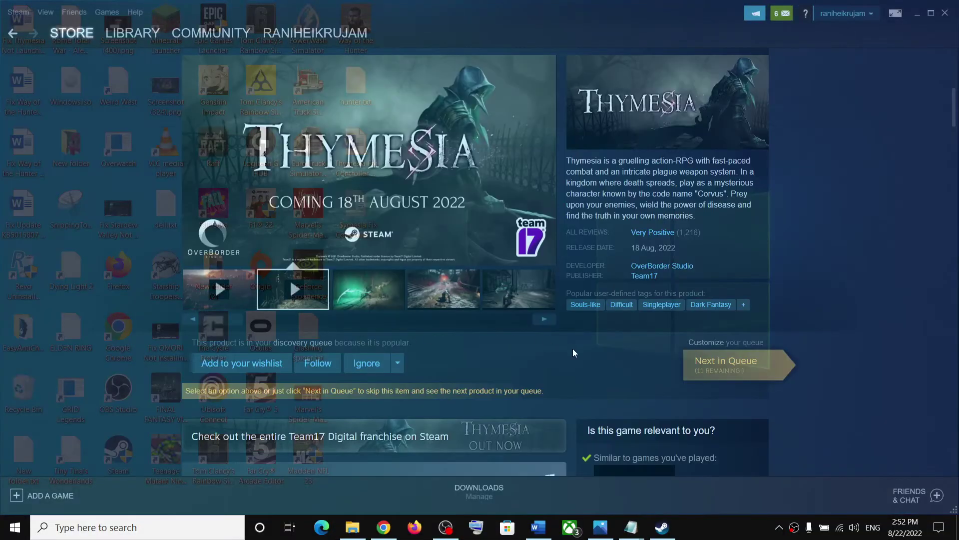
- Switch to the Word document and highlight the Step 6 text on disabling or enabling Steam input
{"action": "left_click", "coordinate": [539, 527]}
{"action": "scroll", "coordinate": [390, 344], "scroll_direction": "down", "scroll_amount": 5}
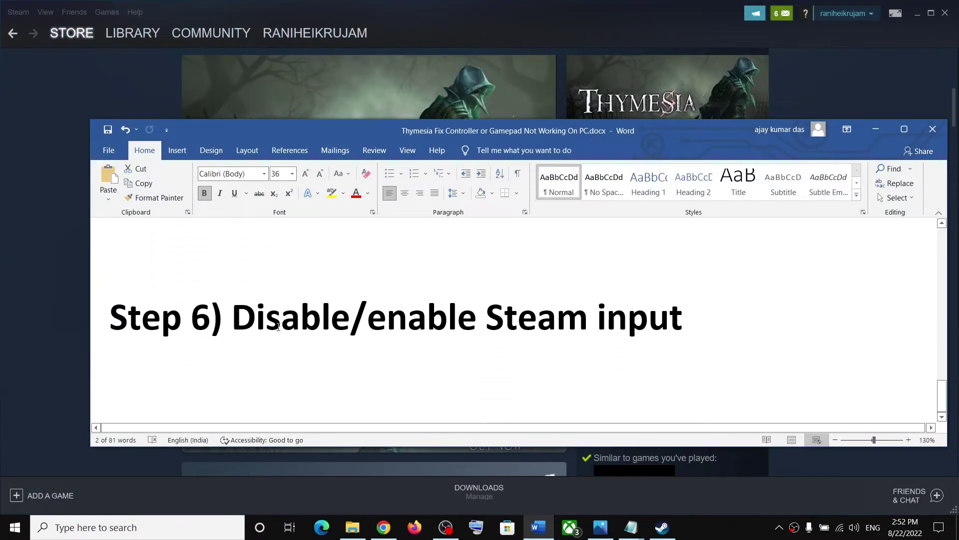
{"action": "left_click_drag", "start_coordinate": [325, 324], "coordinate": [683, 320]}
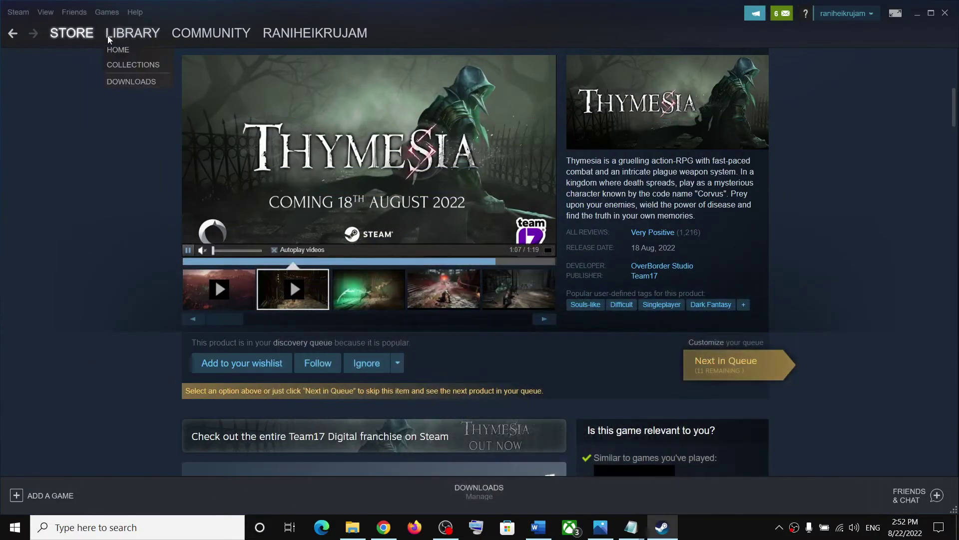
- Return to Steam, open the controller properties of The Cycle: Frontier from the library and set its override to Disable Steam Input
{"action": "left_click", "coordinate": [120, 34]}
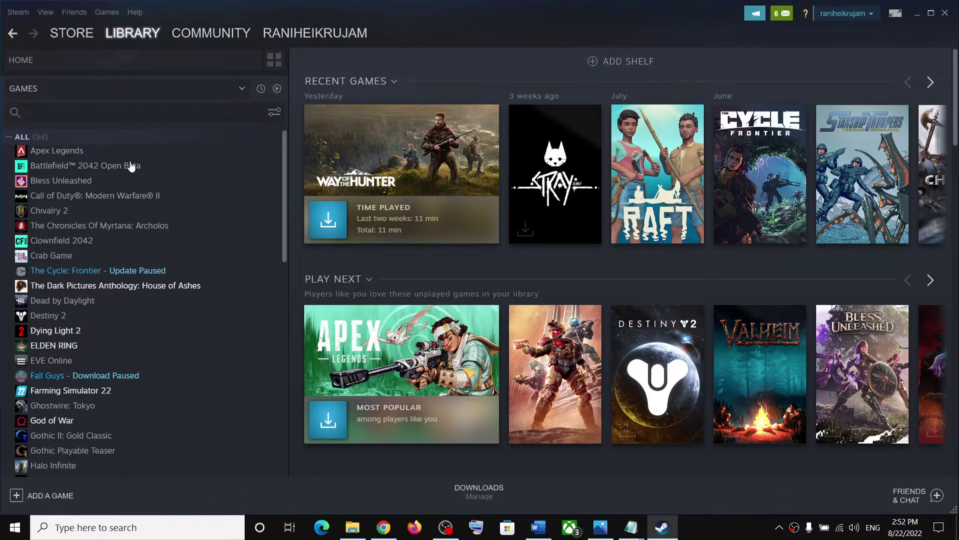
{"action": "right_click", "coordinate": [161, 274]}
{"action": "left_click", "coordinate": [199, 349]}
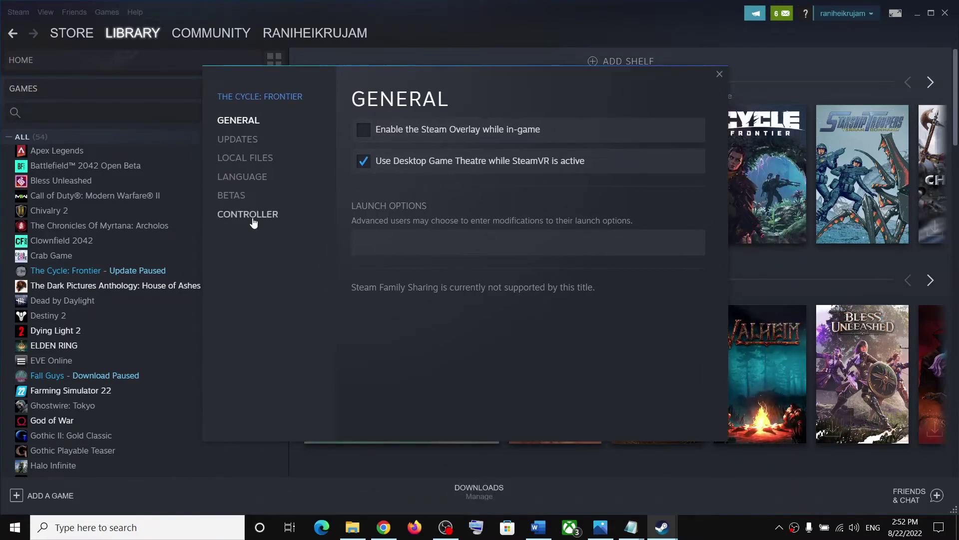
{"action": "left_click", "coordinate": [247, 215]}
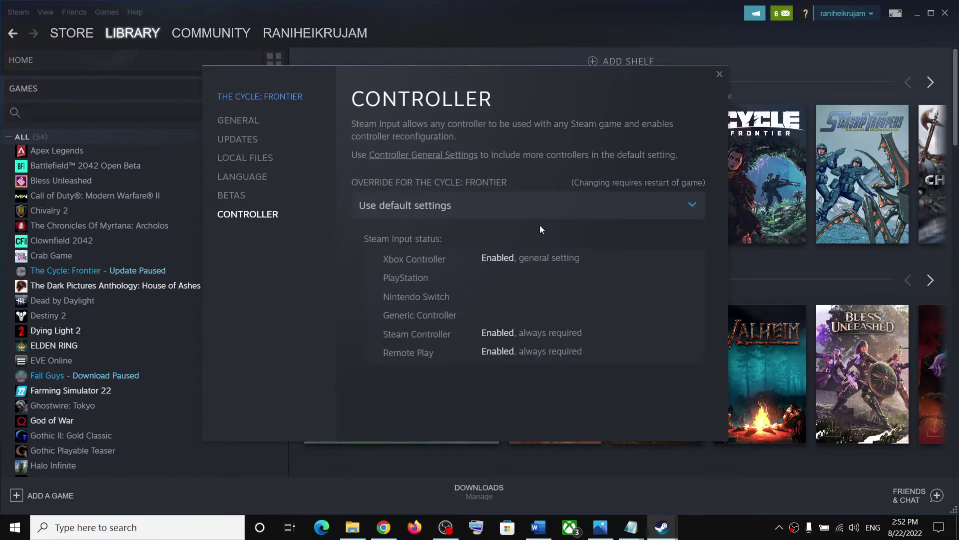
{"action": "left_click", "coordinate": [691, 209]}
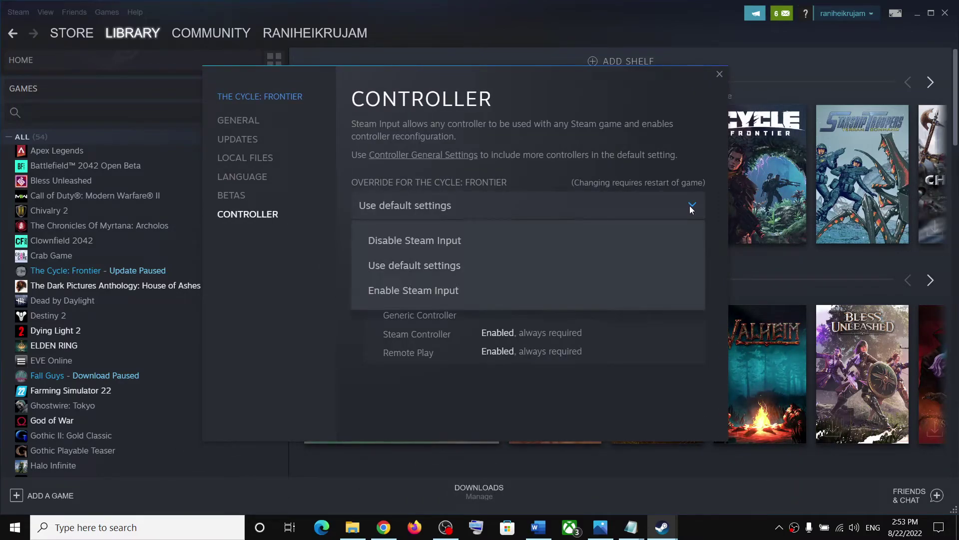
{"action": "left_click", "coordinate": [405, 242]}
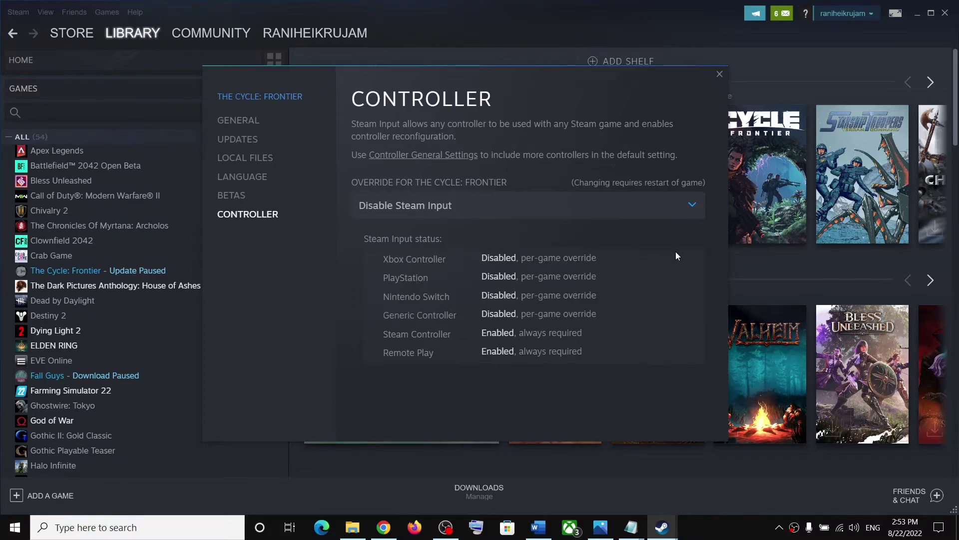
- Change the controller override for The Cycle: Frontier to Enable Steam Input and close the game's properties
{"action": "left_click", "coordinate": [690, 210]}
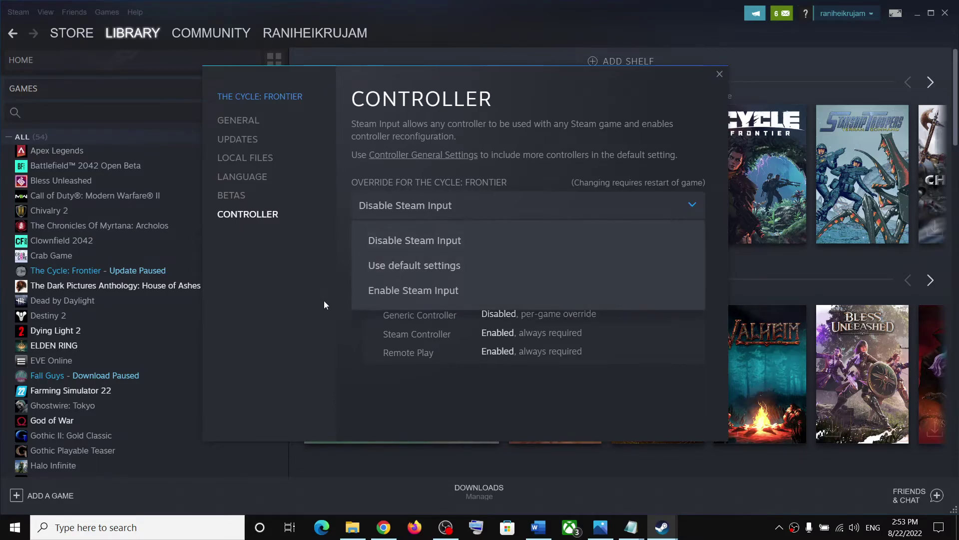
{"action": "left_click", "coordinate": [654, 289]}
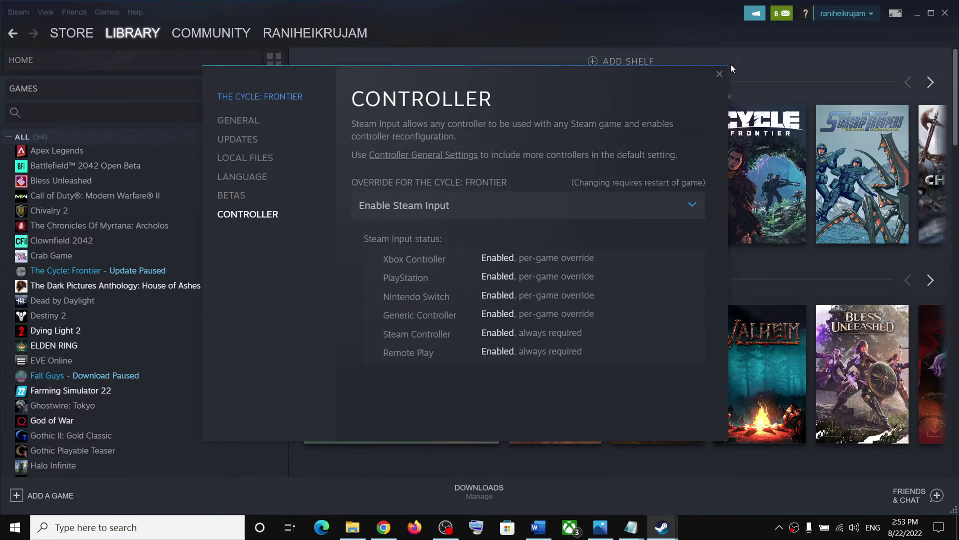
{"action": "left_click", "coordinate": [719, 75]}
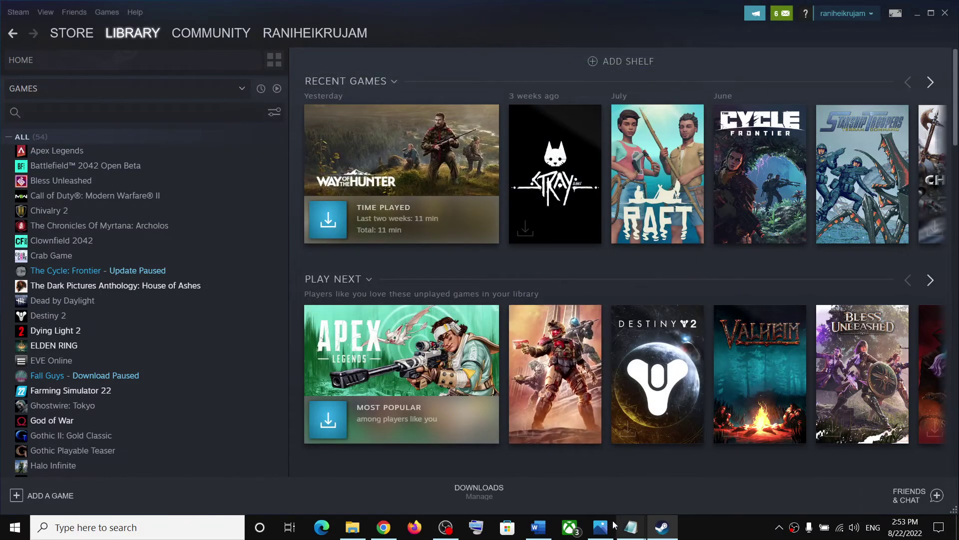
- Switch to the Word document, highlight its title about fixing the Thymesia controller at the beginning, and minimize the document
{"action": "left_click", "coordinate": [536, 527]}
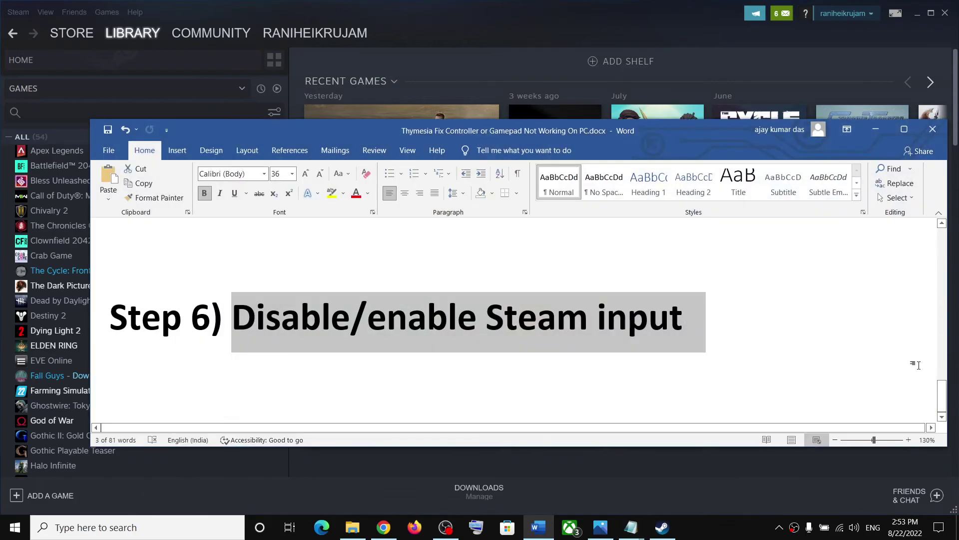
{"action": "left_click_drag", "start_coordinate": [939, 405], "coordinate": [941, 252]}
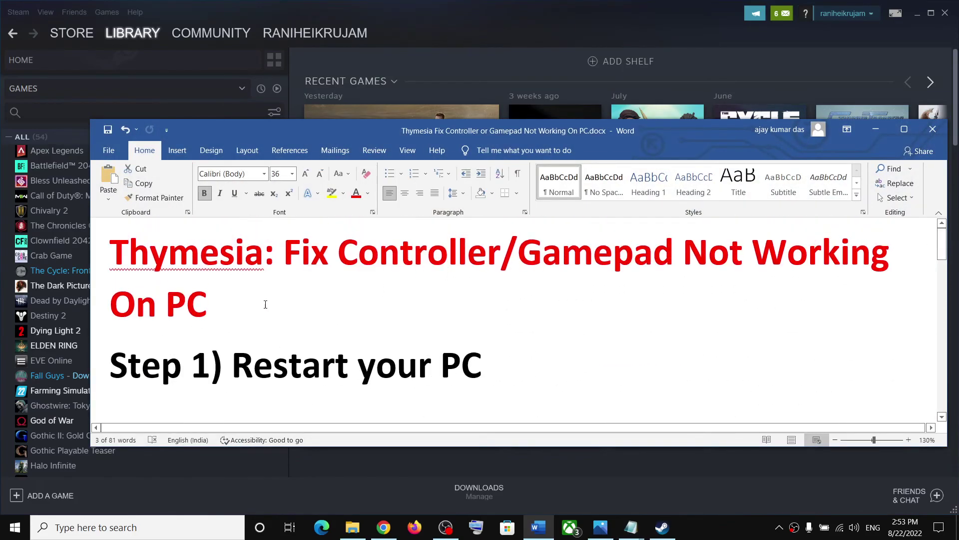
{"action": "left_click_drag", "start_coordinate": [207, 287], "coordinate": [129, 252]}
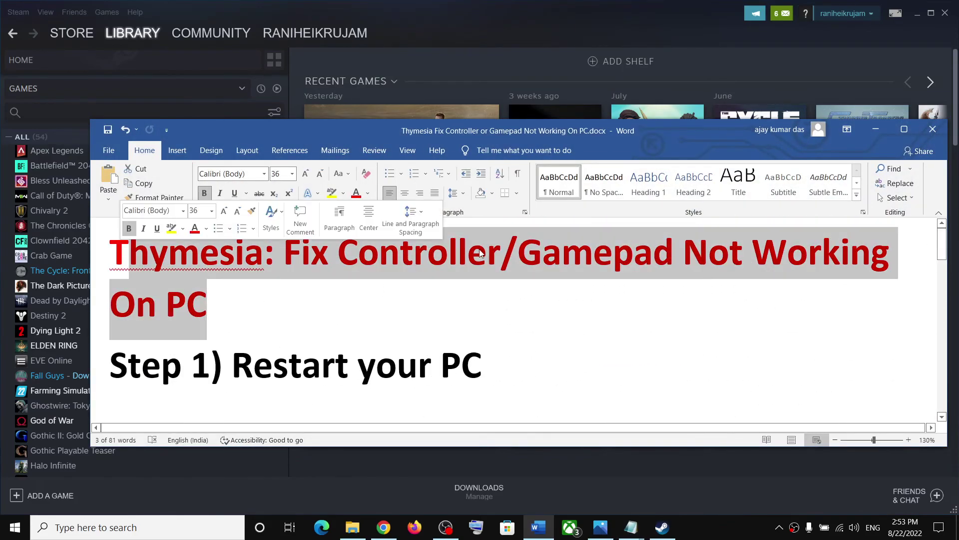
{"action": "left_click", "coordinate": [877, 132]}
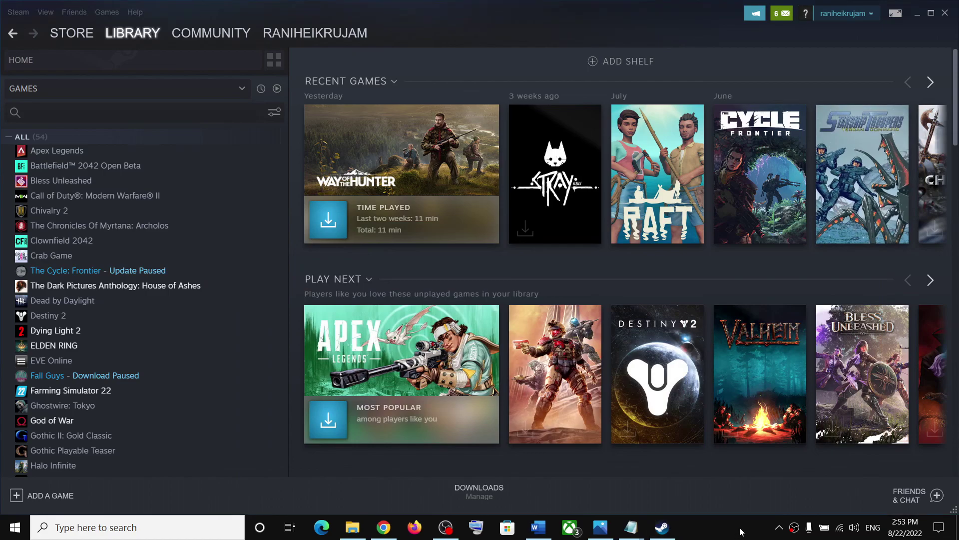